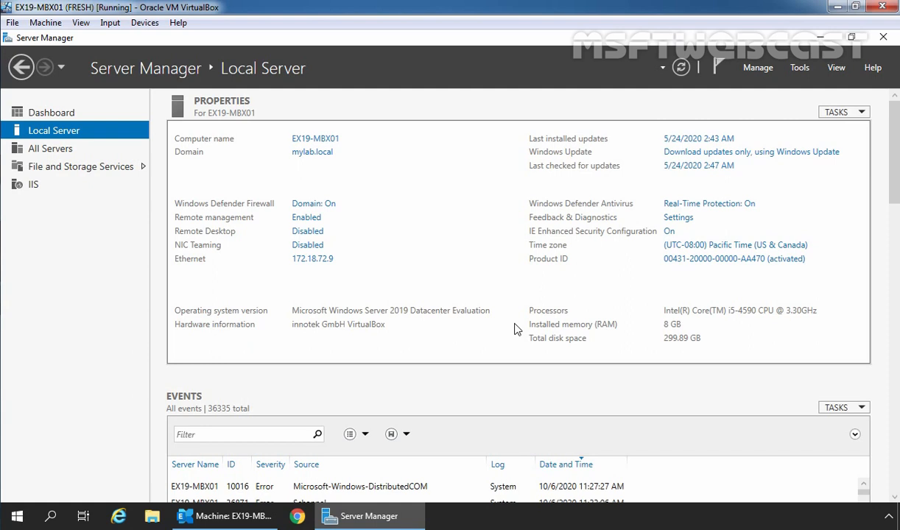
left_click(119, 518)
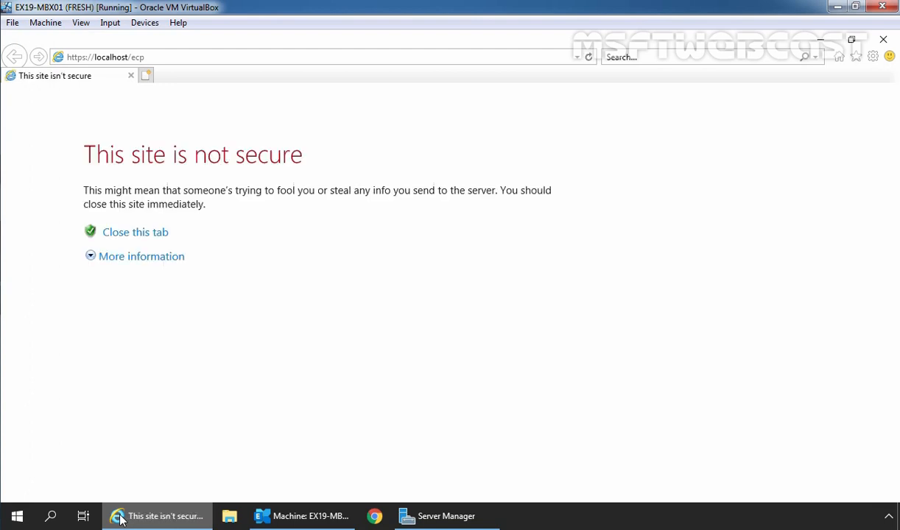
left_click(145, 261)
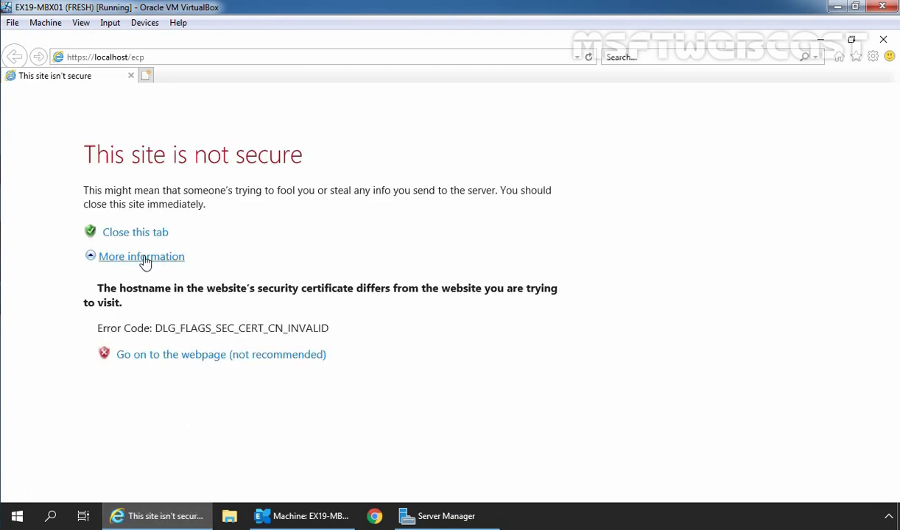
left_click(192, 356)
type("P@s")
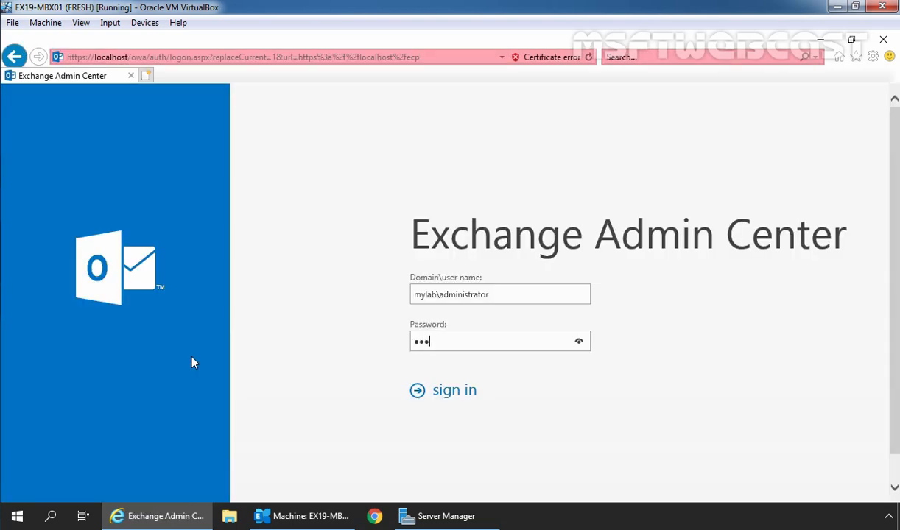
type("sw0rd1")
key("Return")
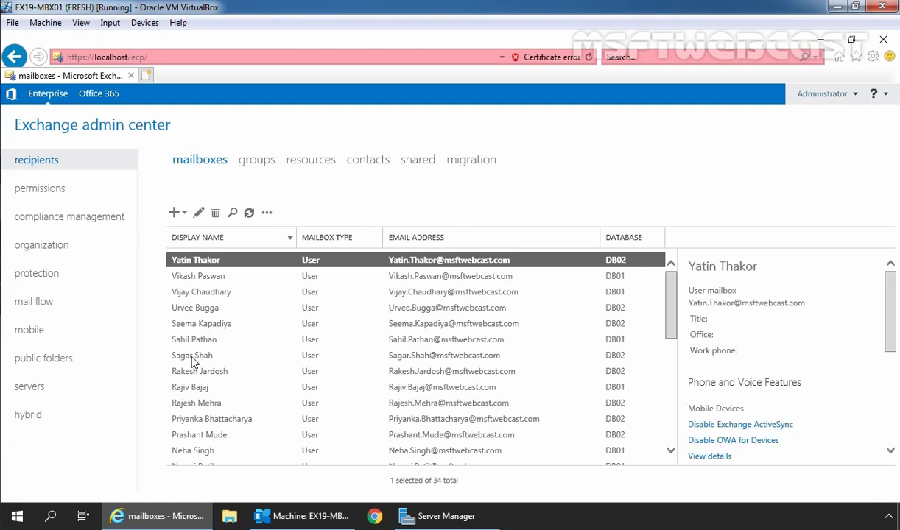
- Start a new 'Send messages to a moderator' mail flow rule, maximize its form, and paste the rule name
left_click(66, 305)
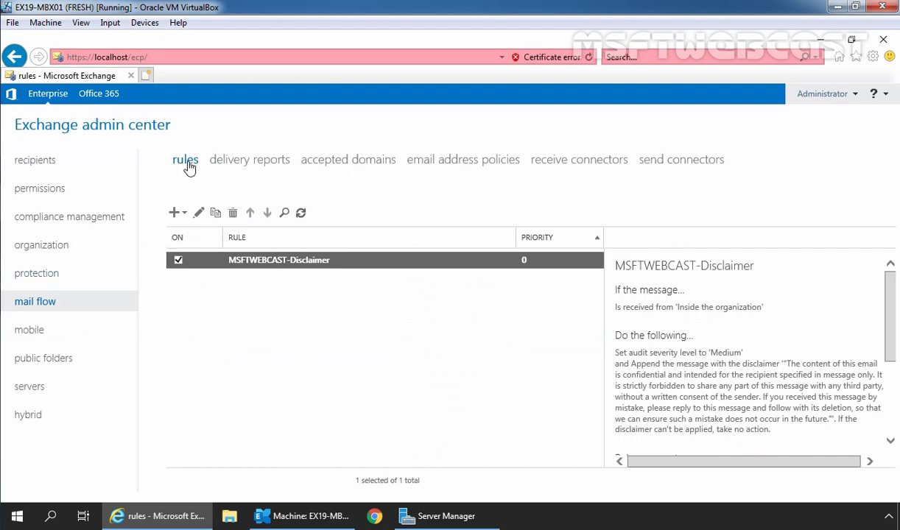
left_click(183, 215)
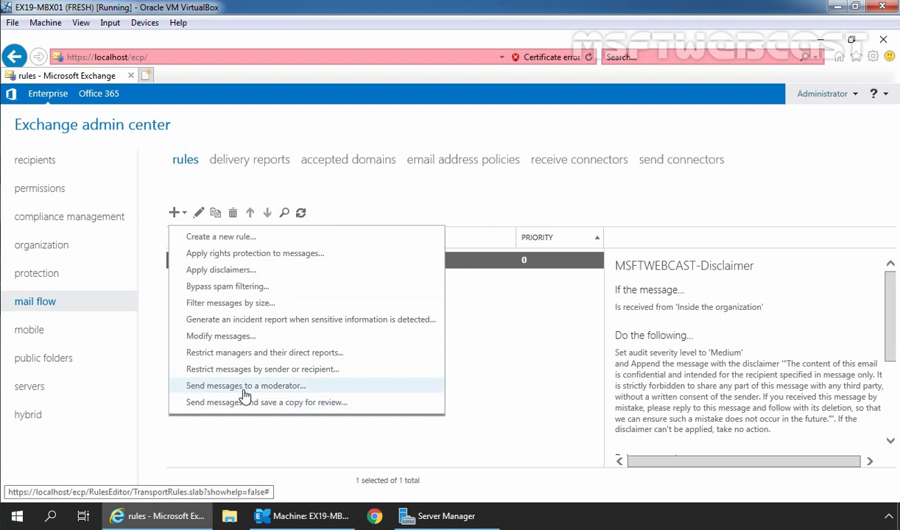
left_click(281, 391)
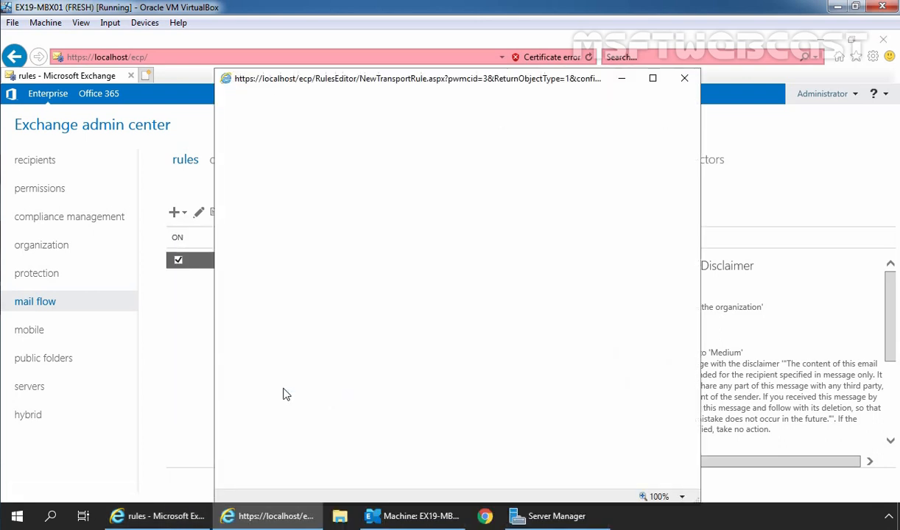
left_click(653, 78)
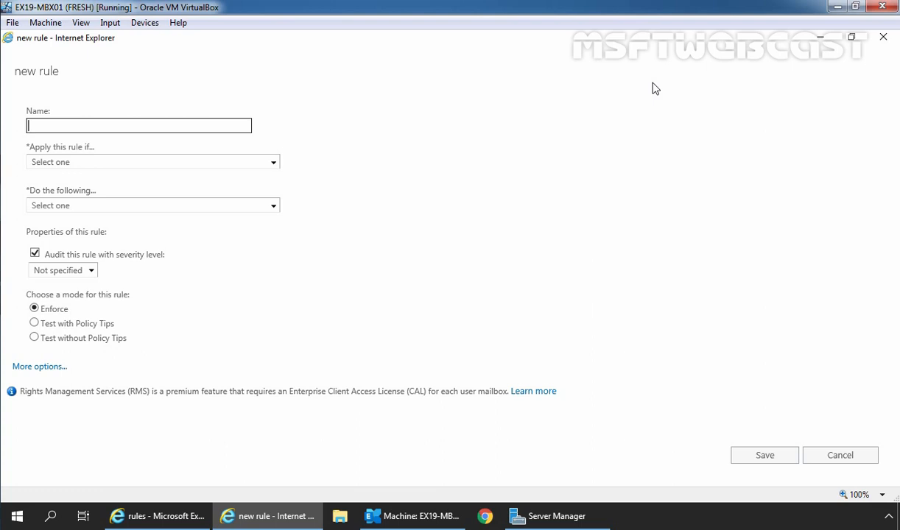
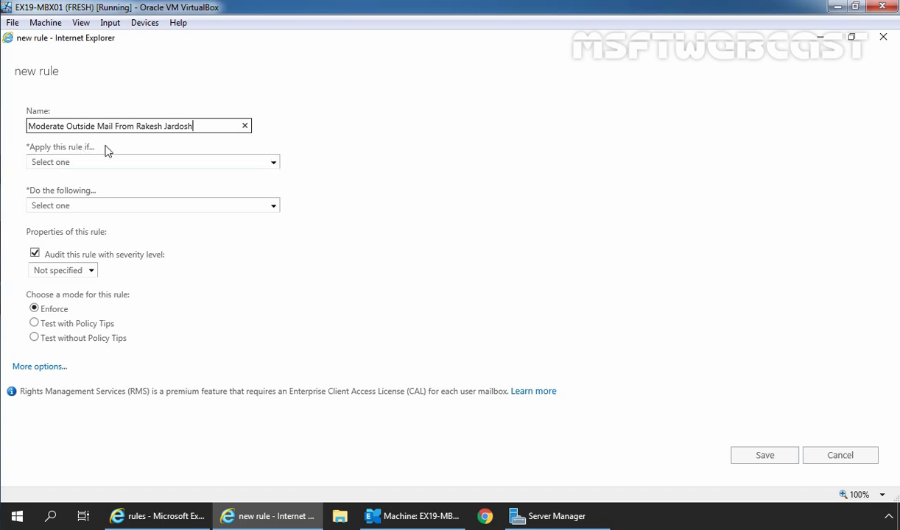
- Set the first condition to 'The sender is', adding the sender's mailbox found by member search
left_click(274, 162)
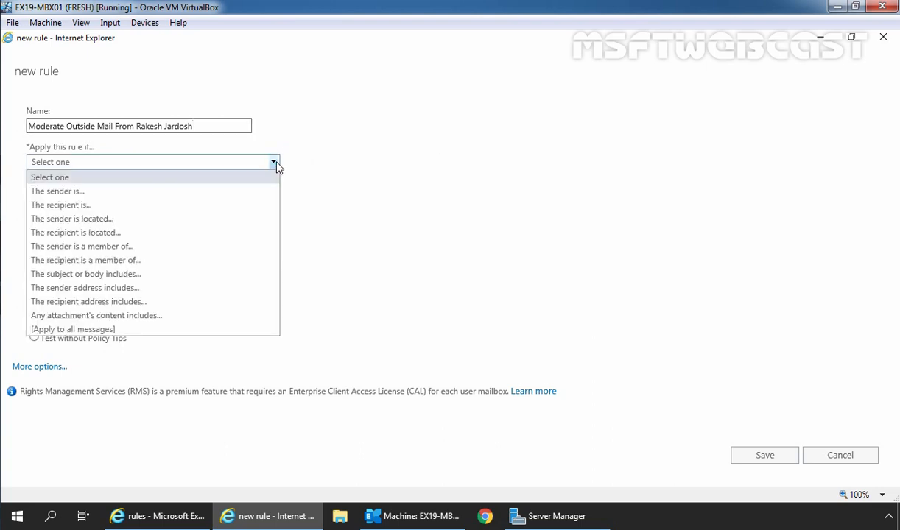
left_click(95, 192)
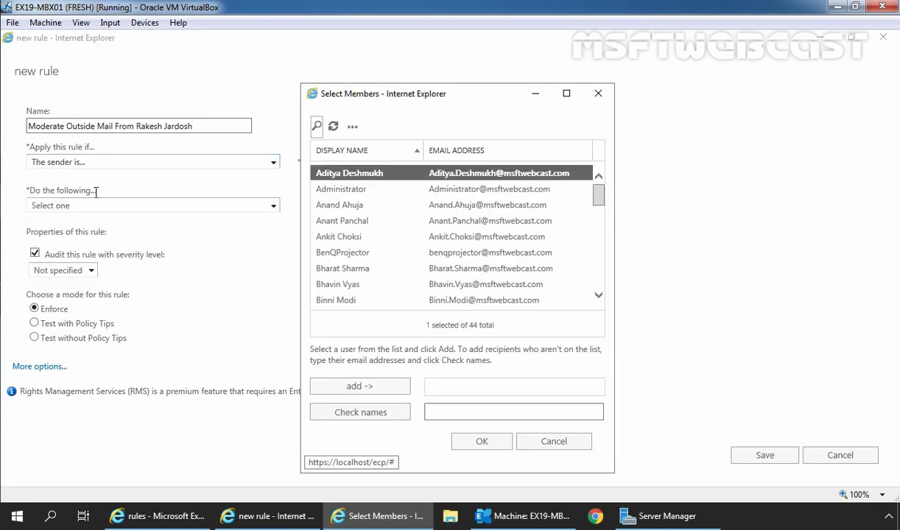
left_click(317, 127)
type("rakesh")
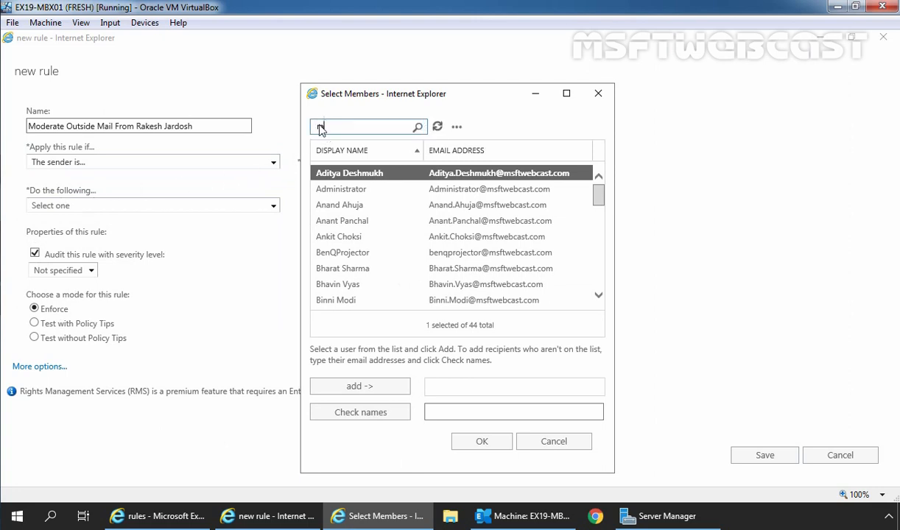
key("Return")
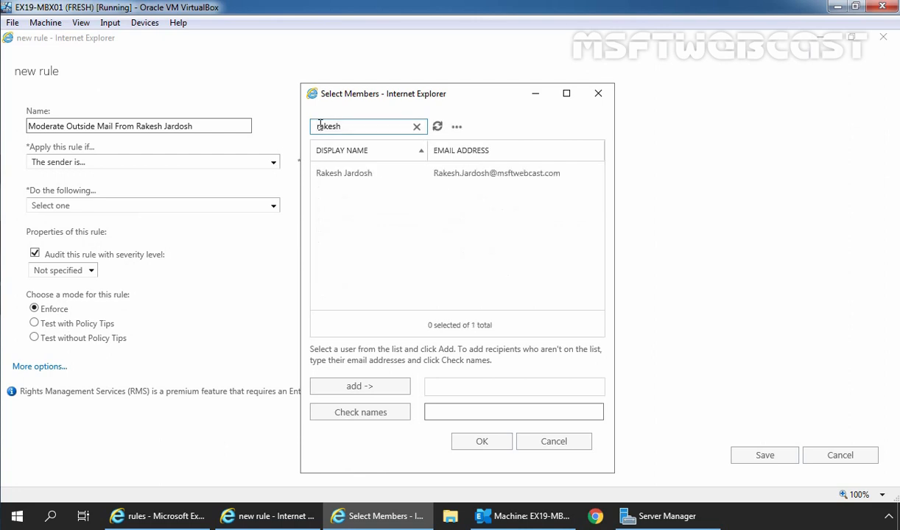
left_click(351, 176)
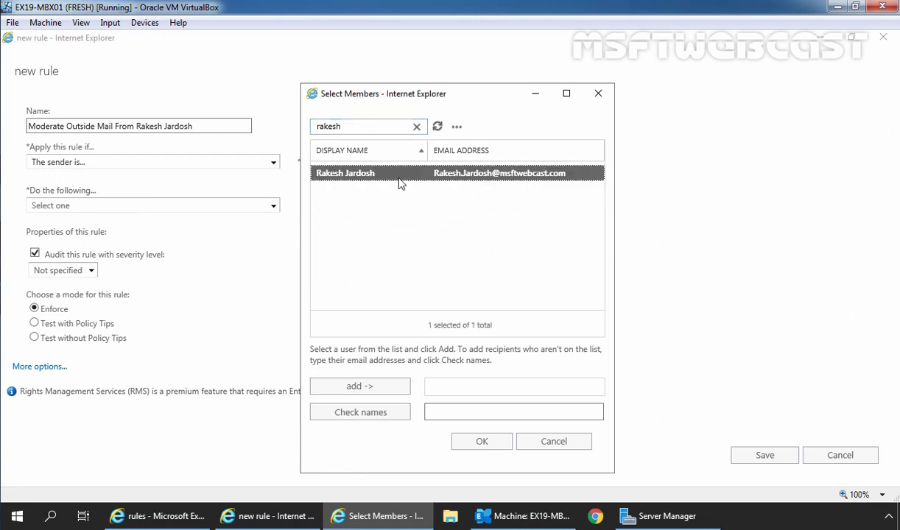
left_click(357, 390)
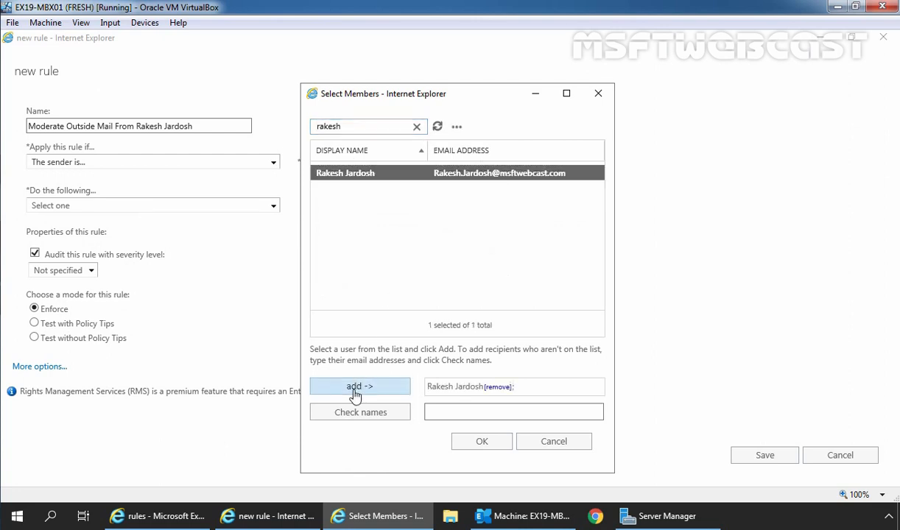
left_click(477, 444)
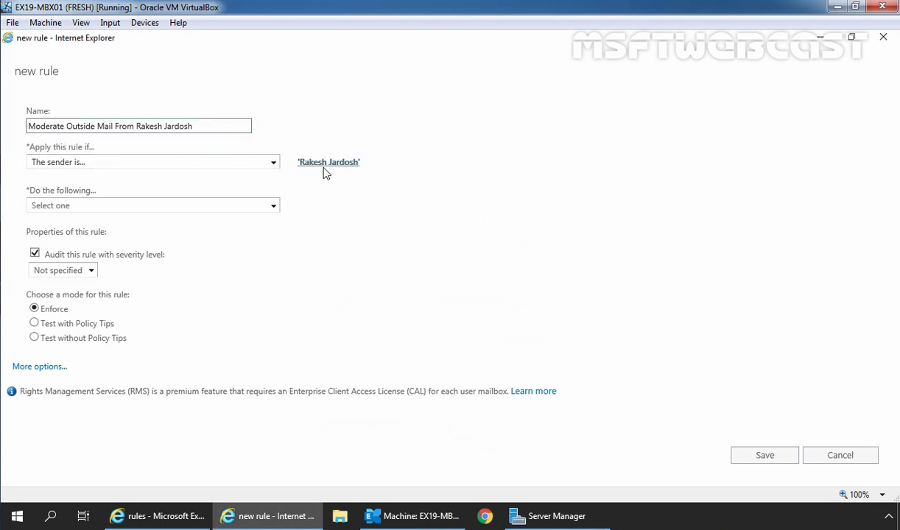
- Add a second condition: the recipient is located Outside the organization
left_click(33, 366)
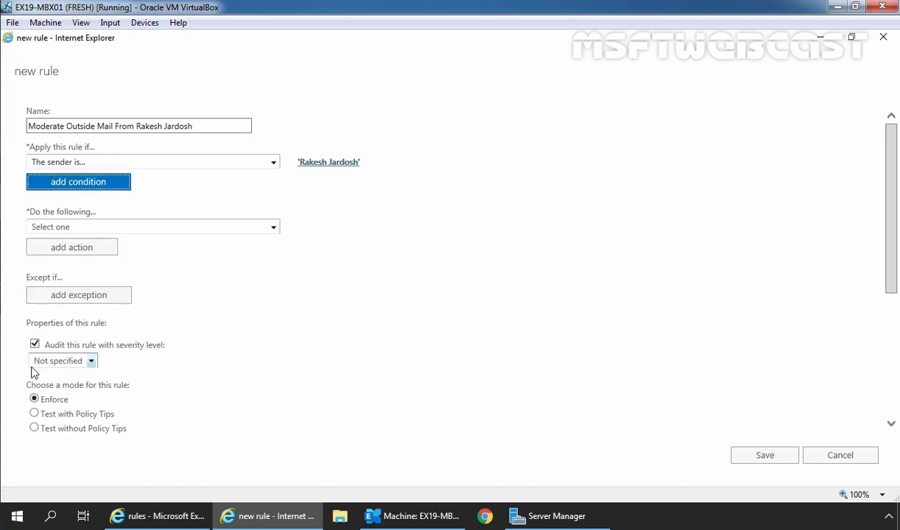
left_click(70, 187)
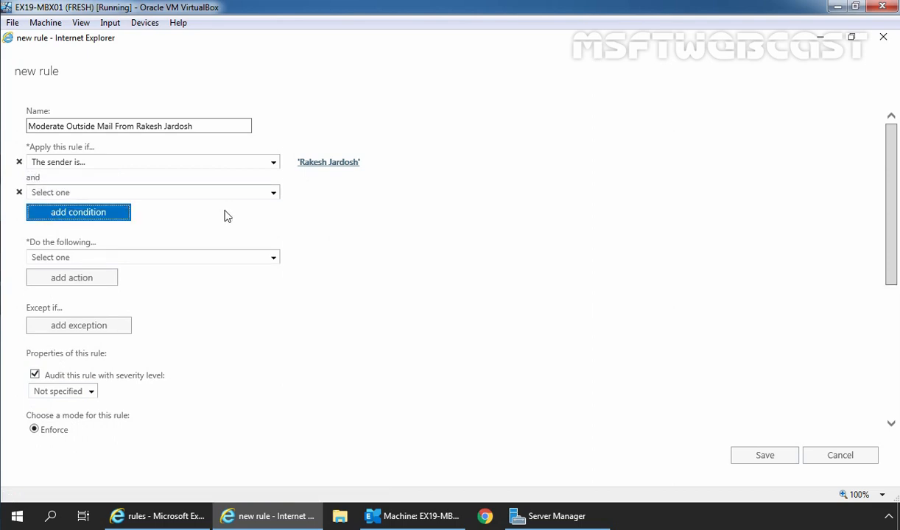
left_click(273, 193)
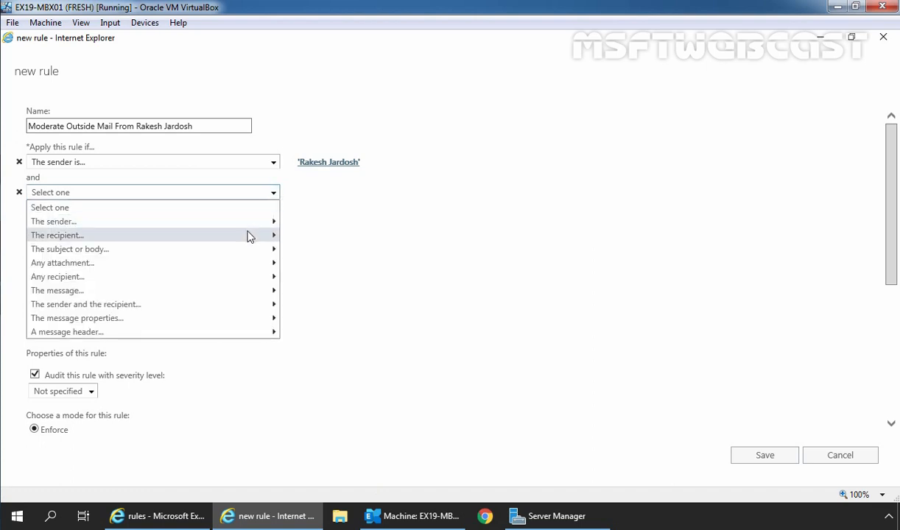
mouse_move(247, 235)
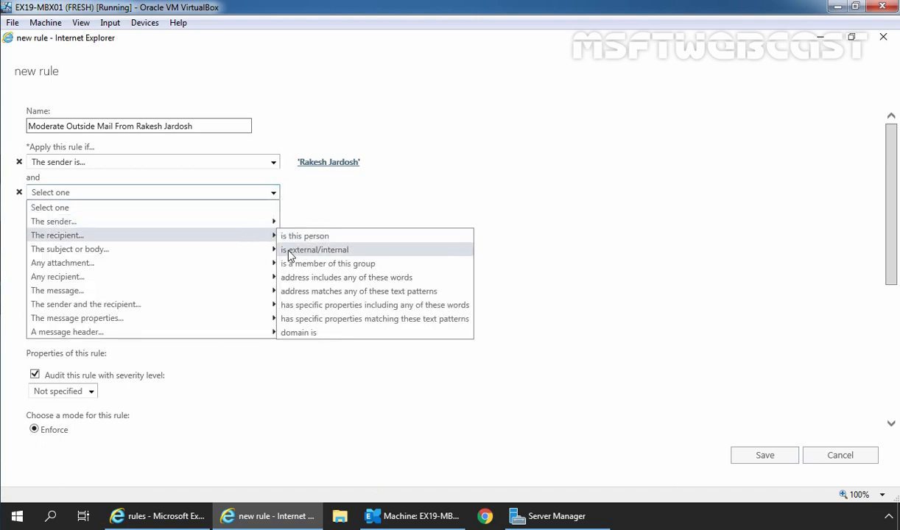
left_click(338, 253)
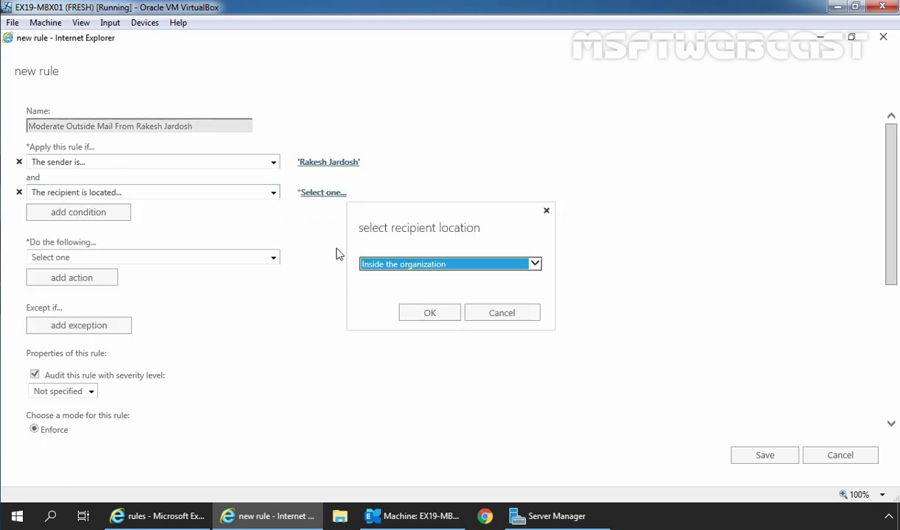
left_click(534, 264)
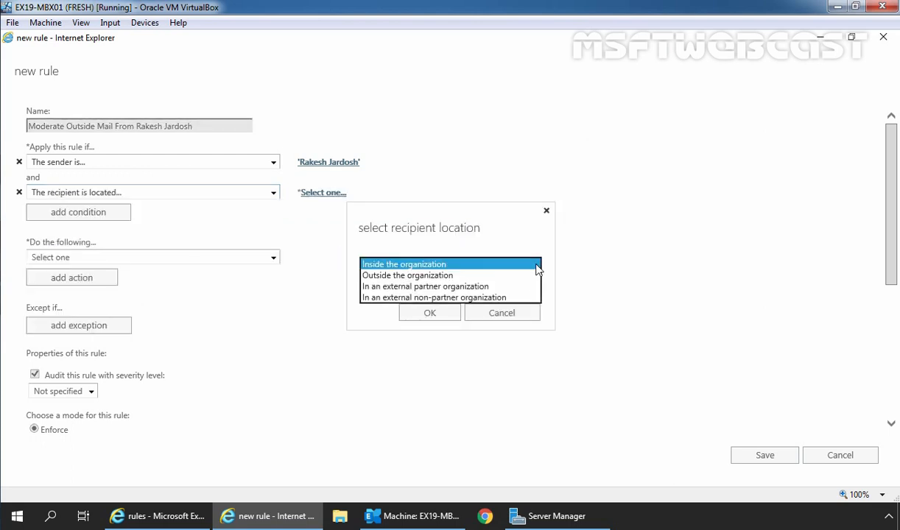
left_click(516, 276)
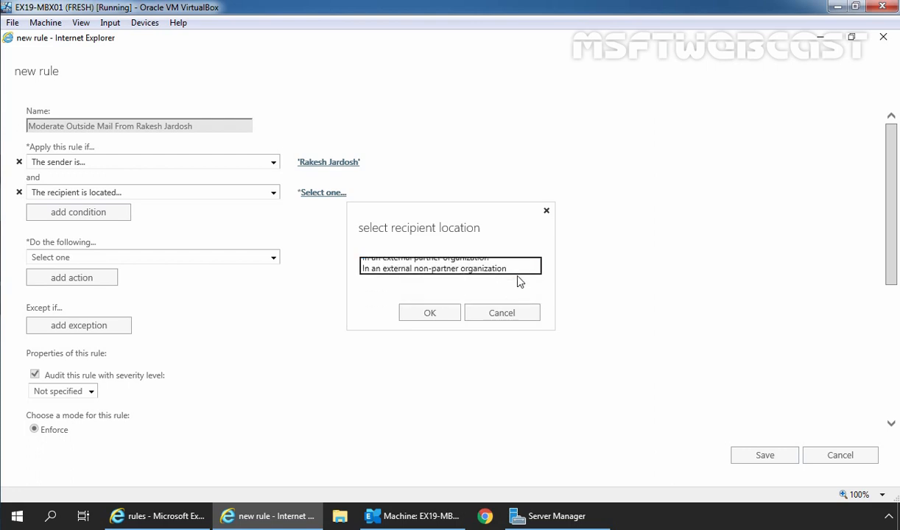
left_click(430, 315)
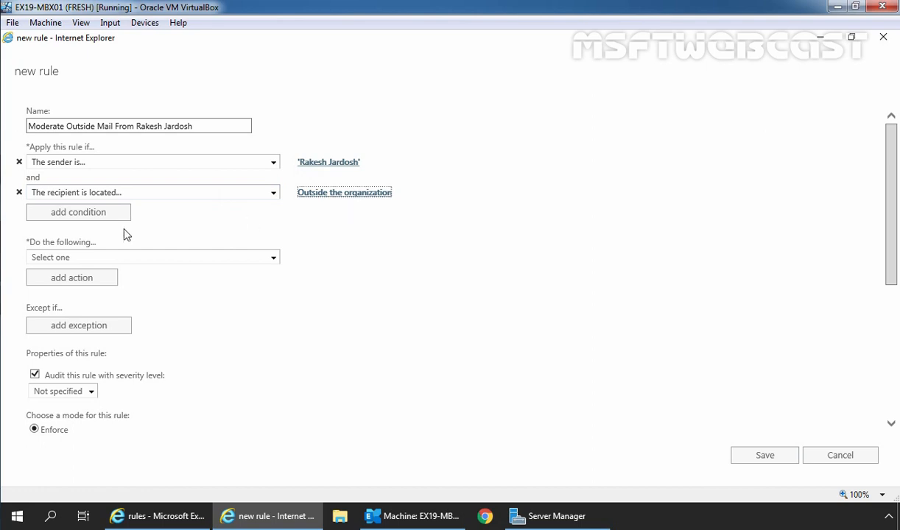
left_click(273, 259)
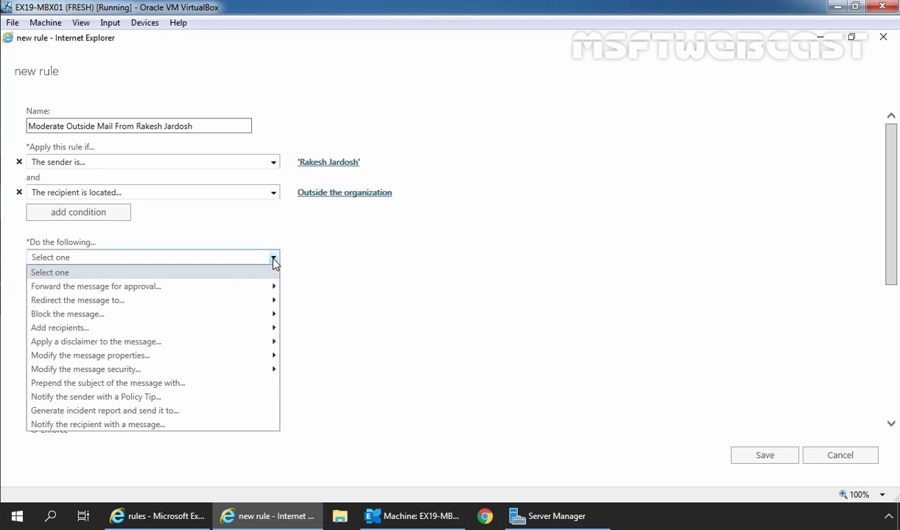
- Set the action to forward the message for approval to the approver's mailbox, then save the rule
mouse_move(75, 284)
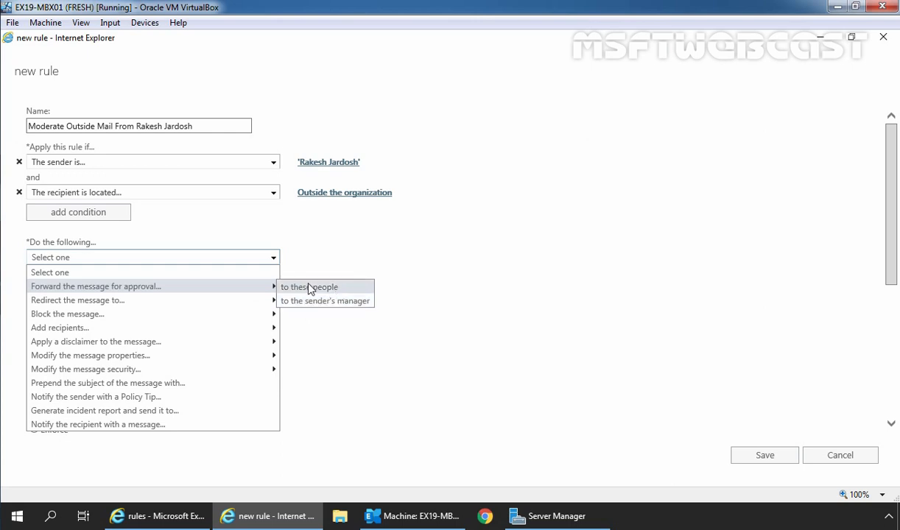
left_click(331, 289)
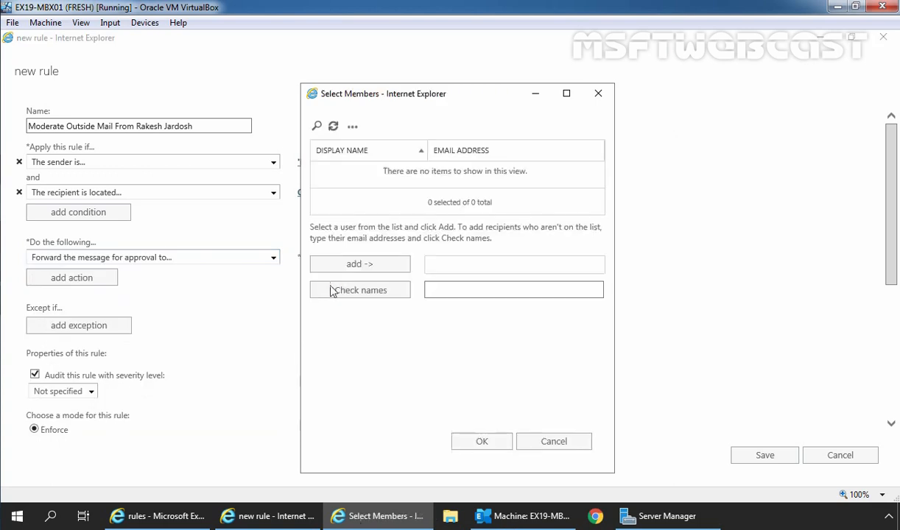
left_click(316, 128)
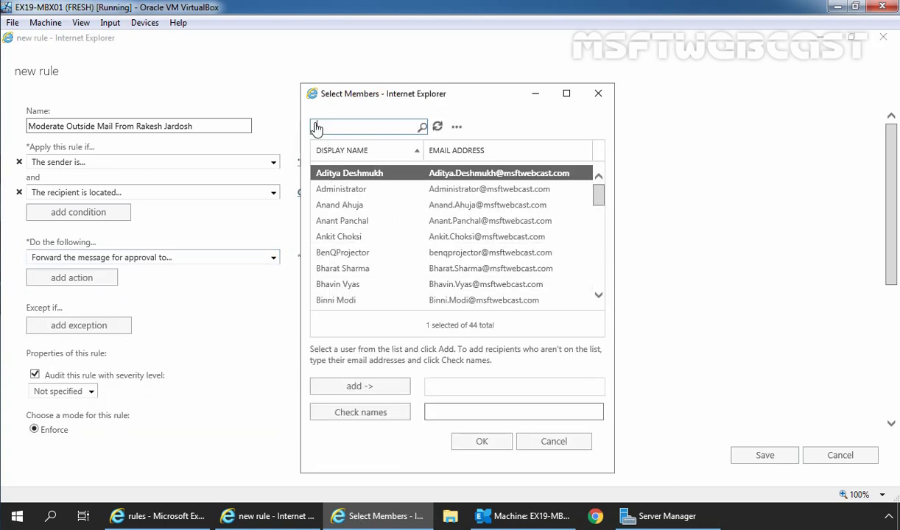
left_click(341, 270)
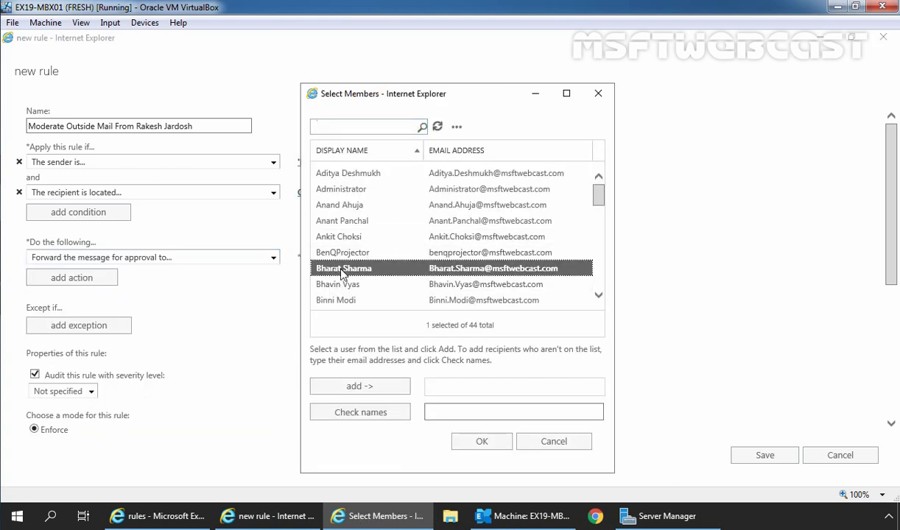
left_click(360, 386)
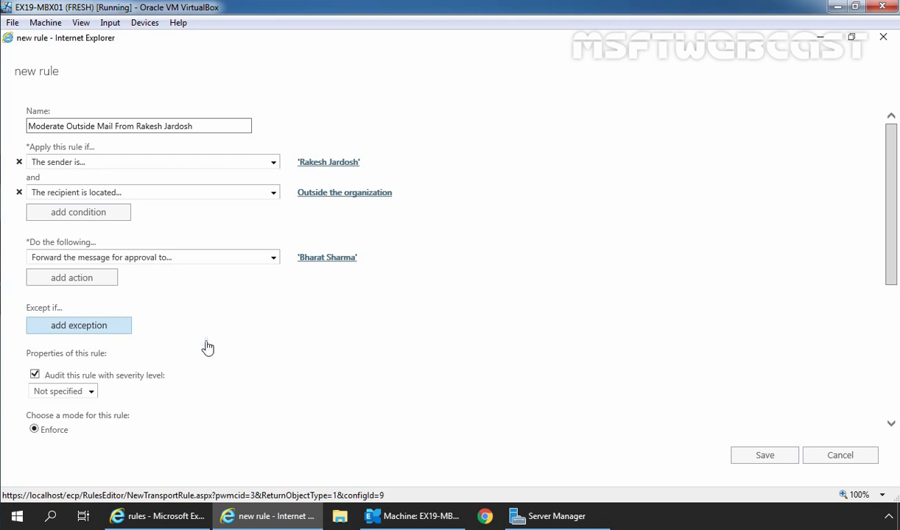
left_click(764, 459)
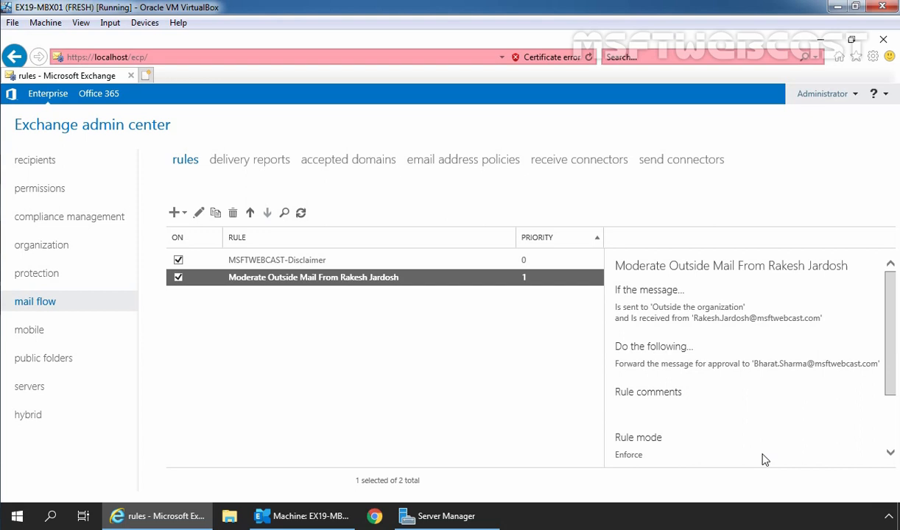
- Launch Chrome and enter the Outlook on the web address mail.msftwebcast.com/owa
left_click(374, 520)
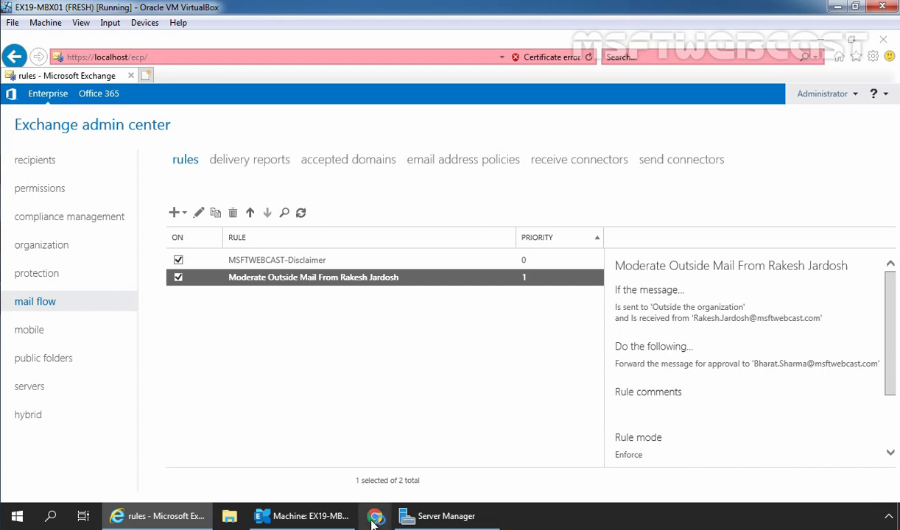
type("ht")
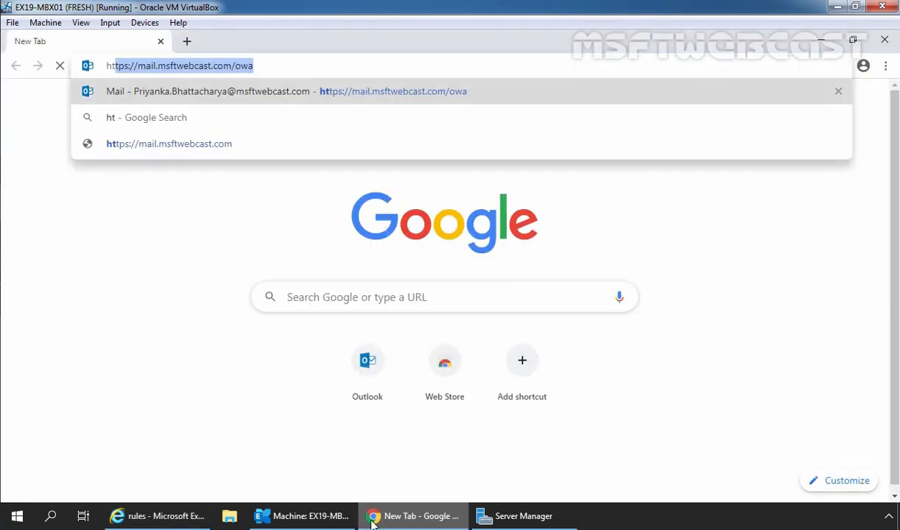
key("Right")
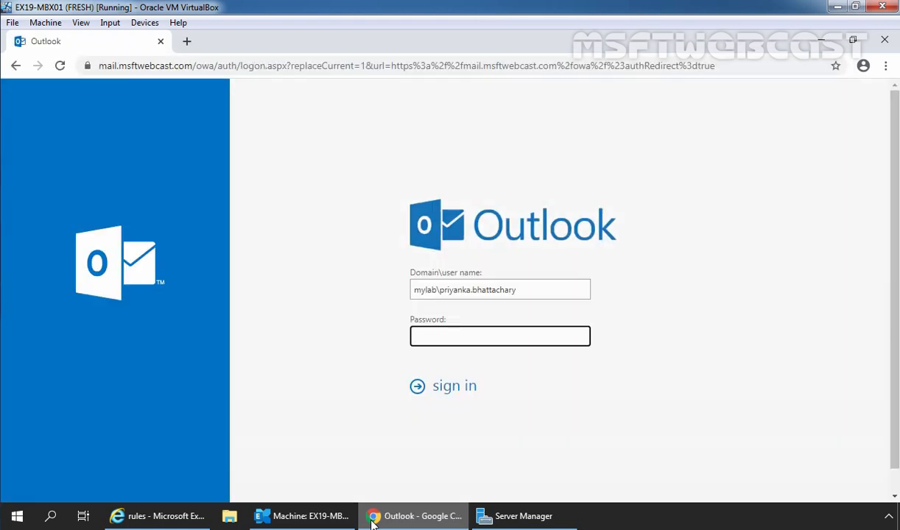
- Sign in to Outlook on the web as the sender with the account password
key("shift+Tab")
key("End")
key("shift+Left")
key("shift+Left")
key("shift+Left")
key("shift+Left")
key("shift+Left")
key("shift+Left")
key("shift+Left")
key("shift+Left")
key("shift+Left")
key("shift+Left")
key("shift+Left")
key("shift+Left")
key("shift+Left")
key("shift+Left")
key("shift+Left")
key("shift+Left")
key("shift+Left")
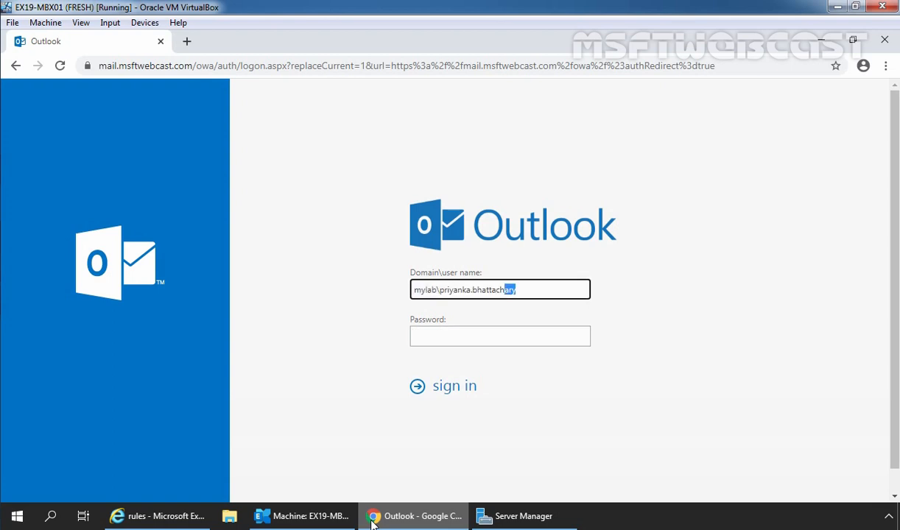
key("shift+Left")
key("shift+Left")
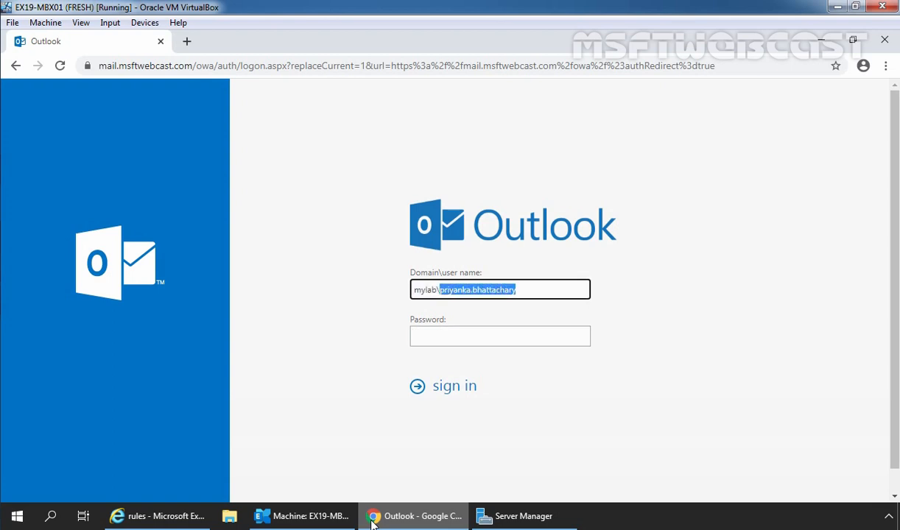
type("•••••••")
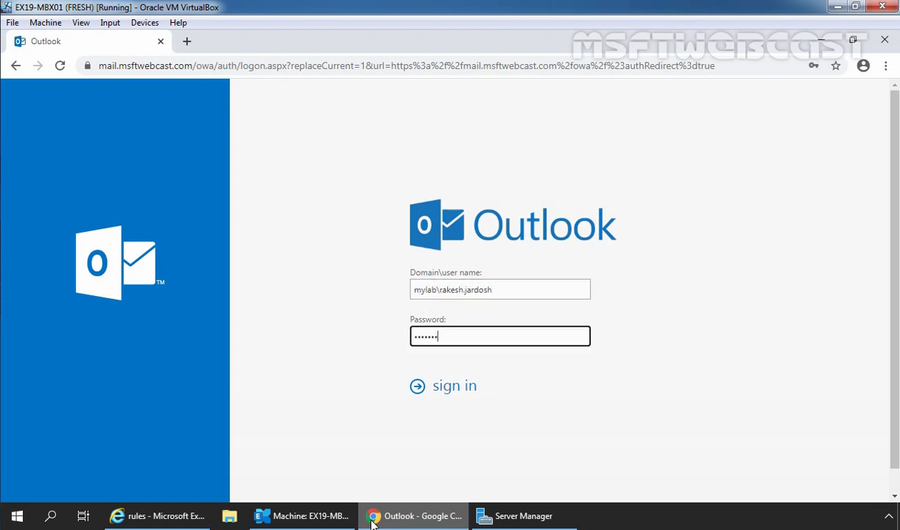
key("Return")
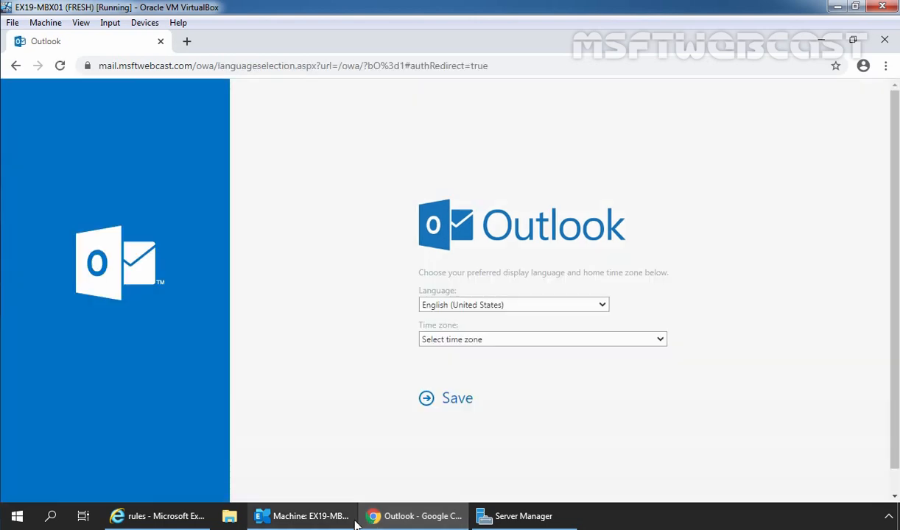
- Set the time zone to Pacific Time (US & Canada) and save
left_click(511, 340)
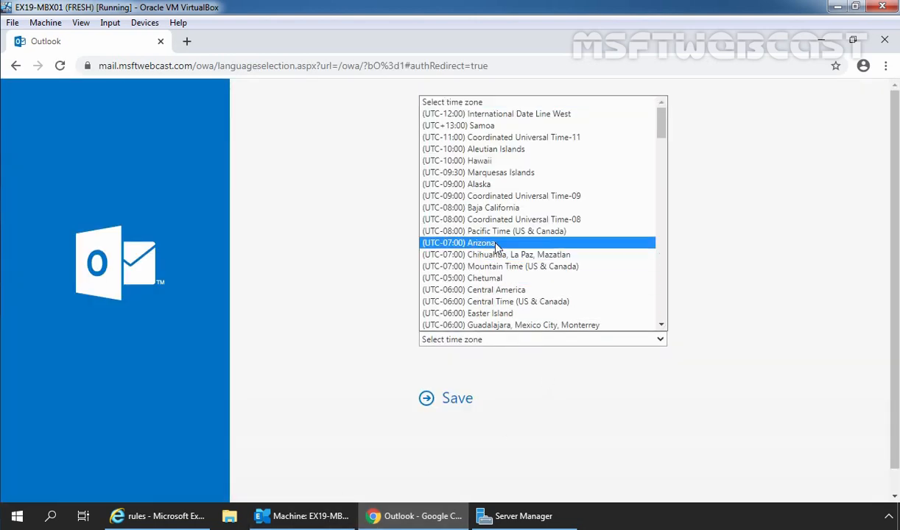
left_click(487, 231)
left_click(462, 401)
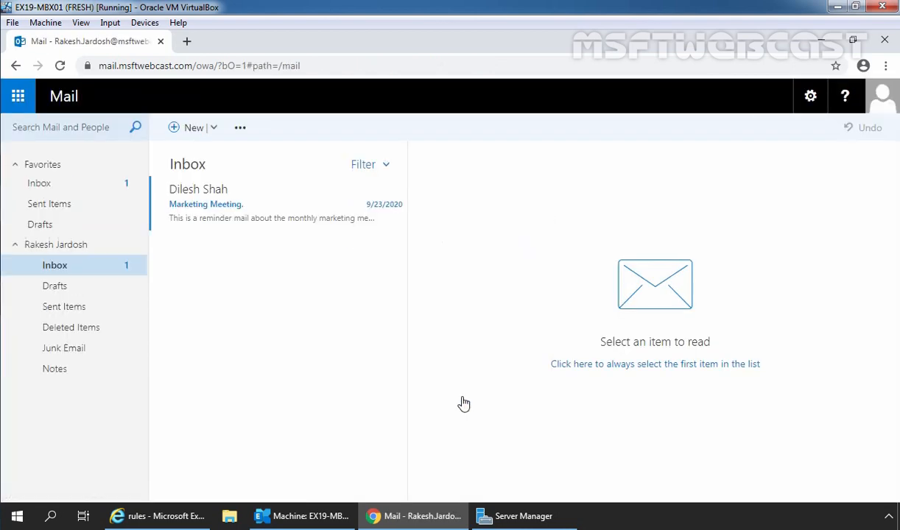
- Send a message with subject 'Test Email Message for Message Moderation:' to the external Gmail recipient
left_click(192, 129)
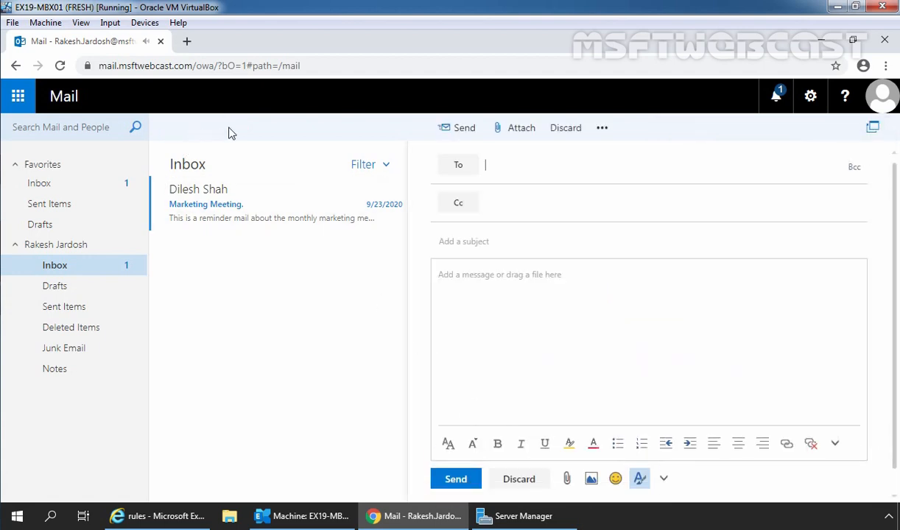
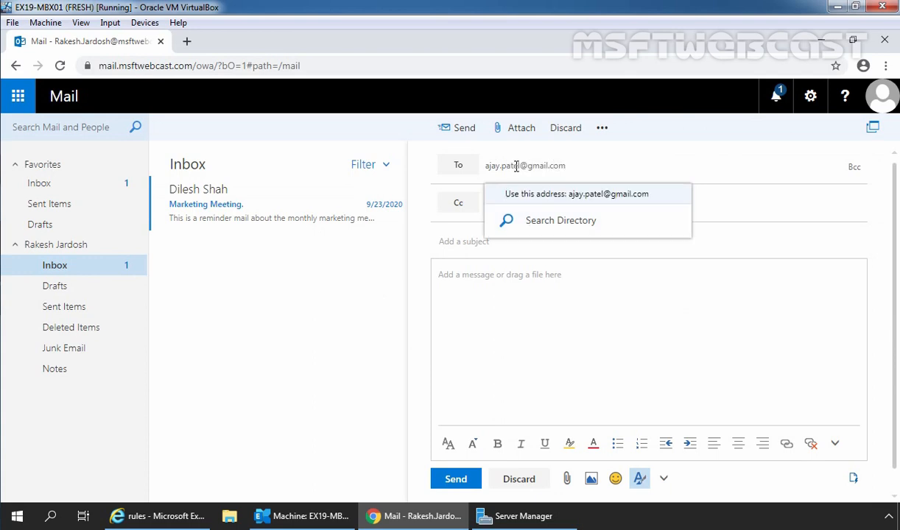
key("Return")
left_click(455, 245)
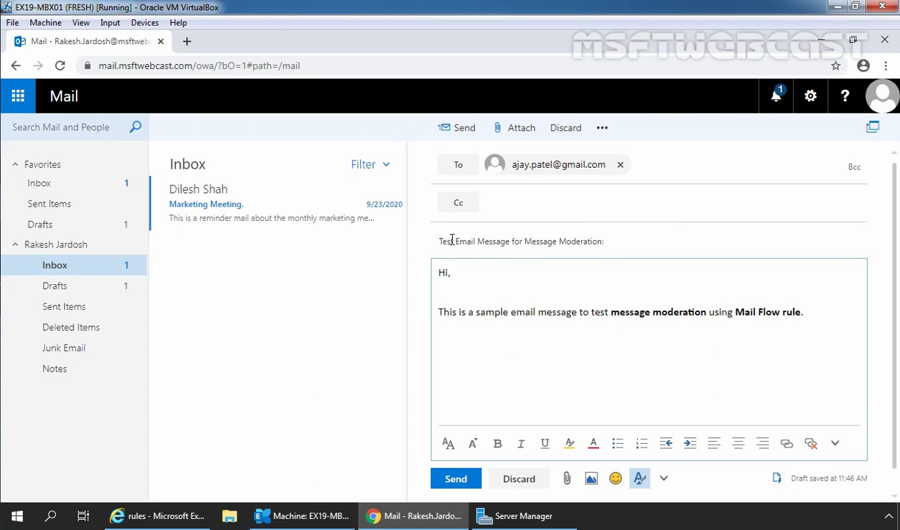
left_click(455, 480)
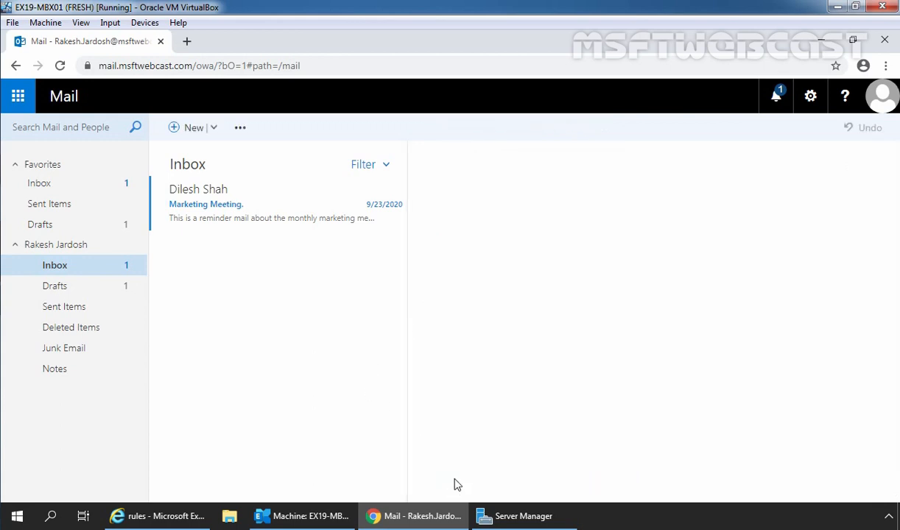
- Sign out of the sender's mailbox and sign back in with the approver's account and password
left_click(881, 96)
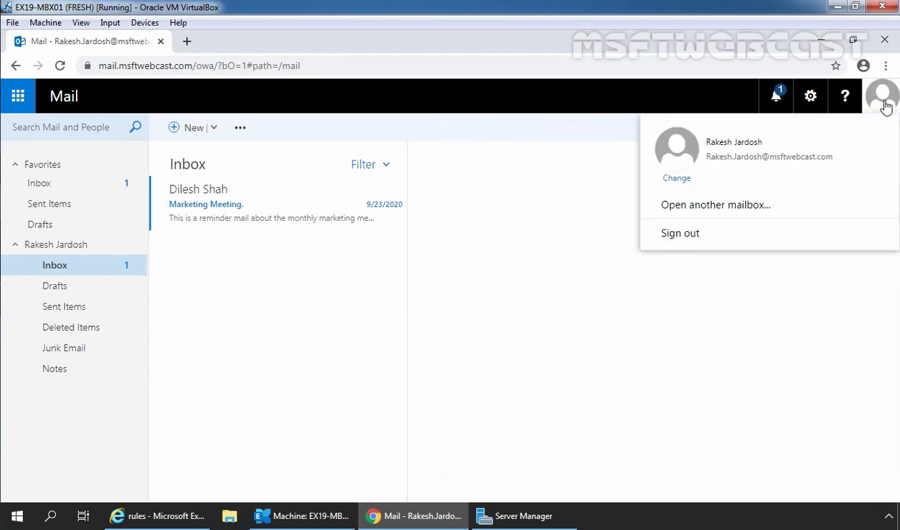
left_click(700, 234)
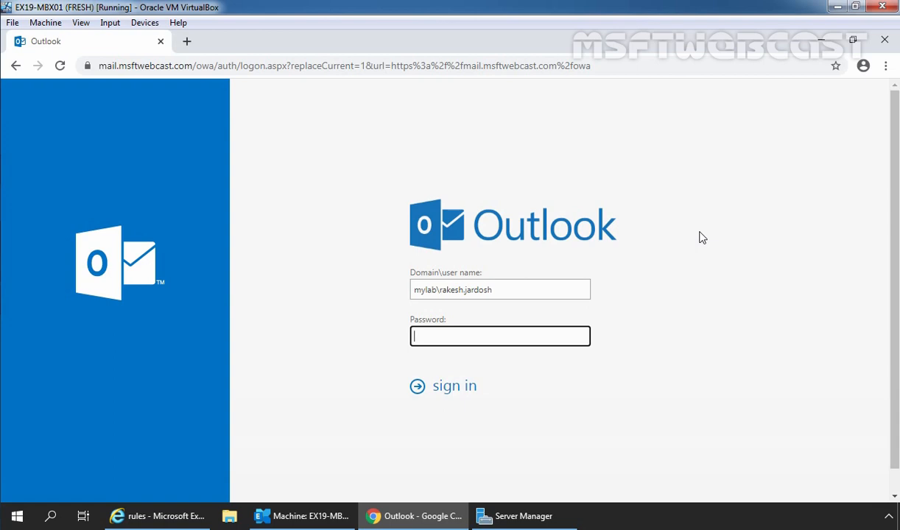
left_click_drag(440, 289, 571, 293)
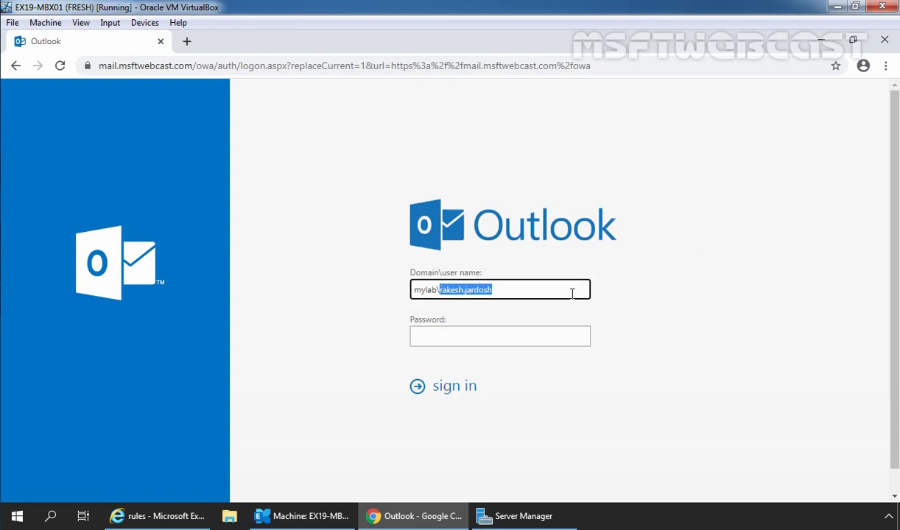
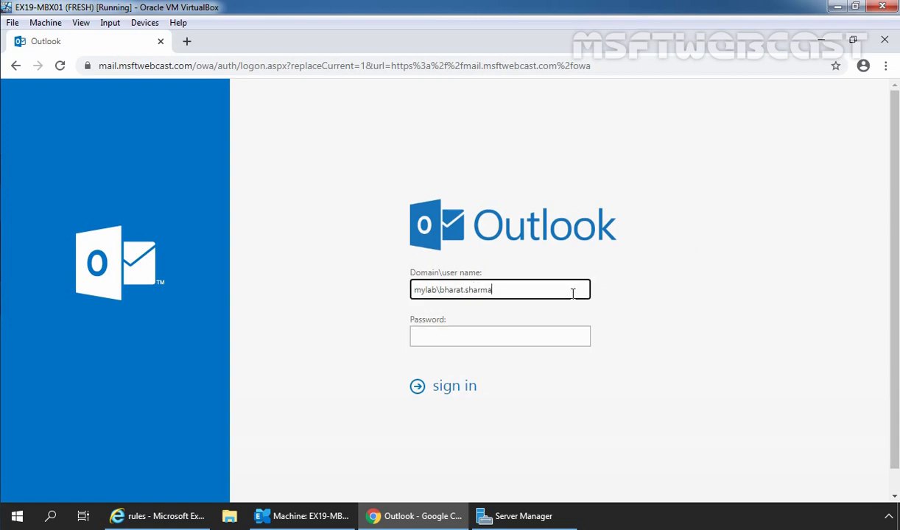
key("Tab")
type("P@ssw0rd")
key("Return")
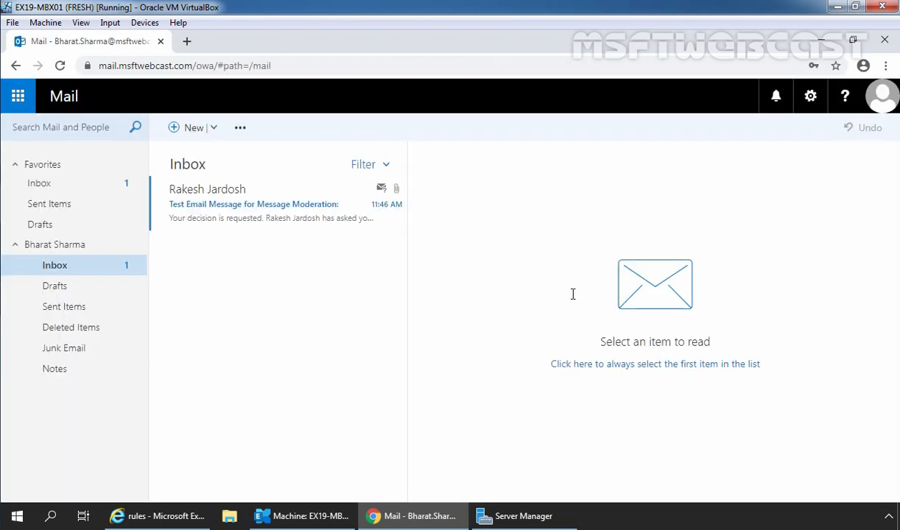
- Open the moderation request and highlight its external recipient, sender, and message body lines
left_click(219, 198)
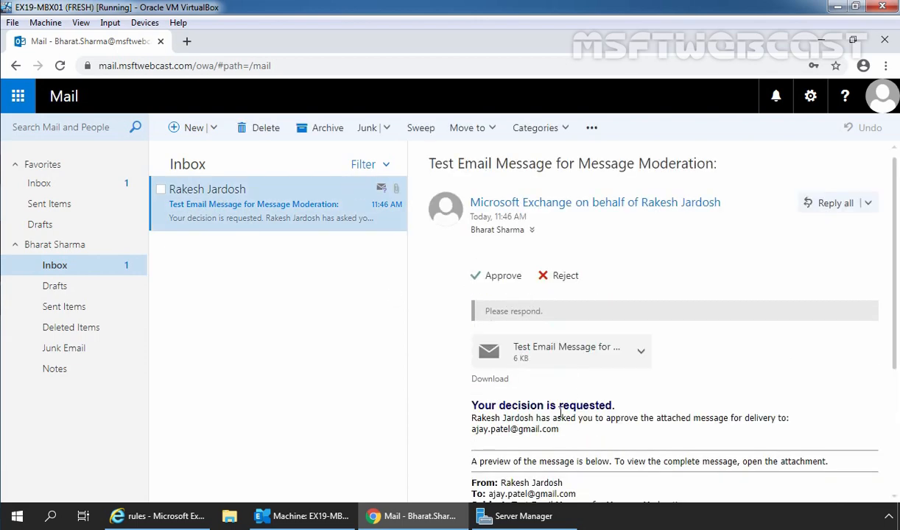
scroll(606, 407, "down", 1)
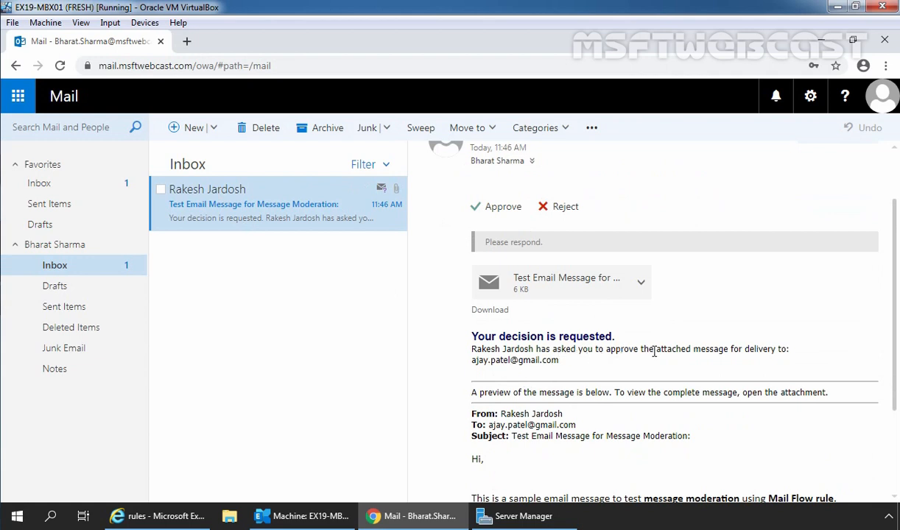
triple_click(491, 360)
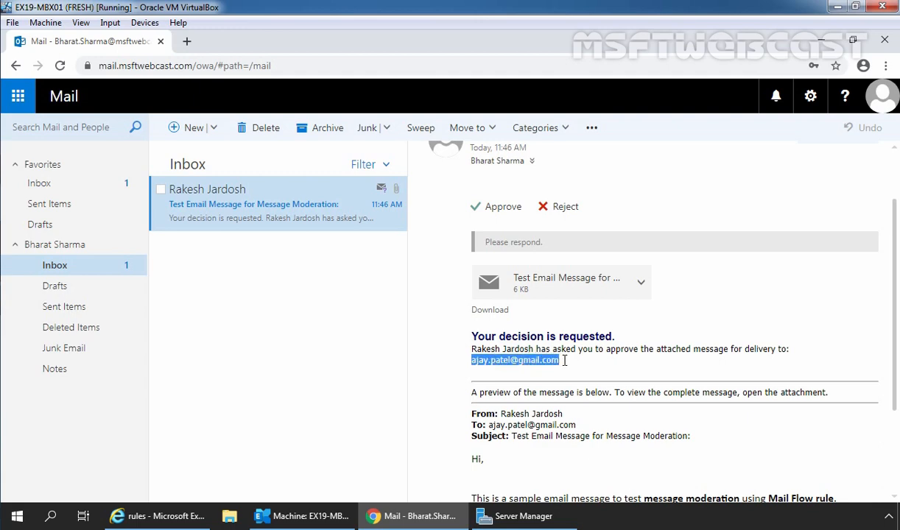
scroll(559, 362, "down", 3)
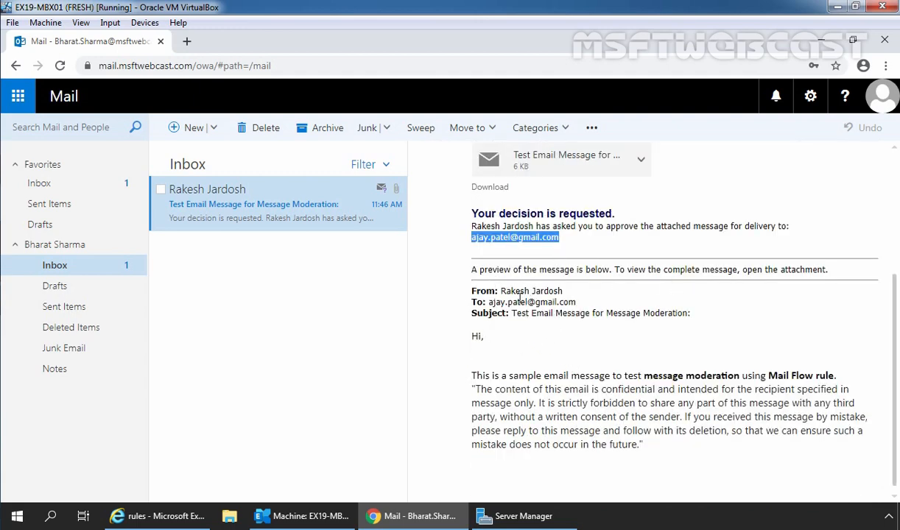
left_click_drag(501, 292, 563, 293)
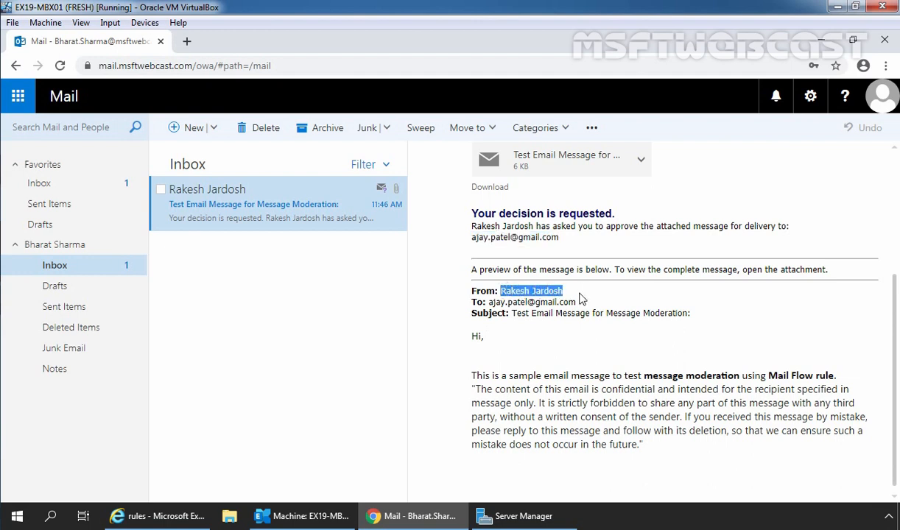
left_click_drag(488, 302, 576, 302)
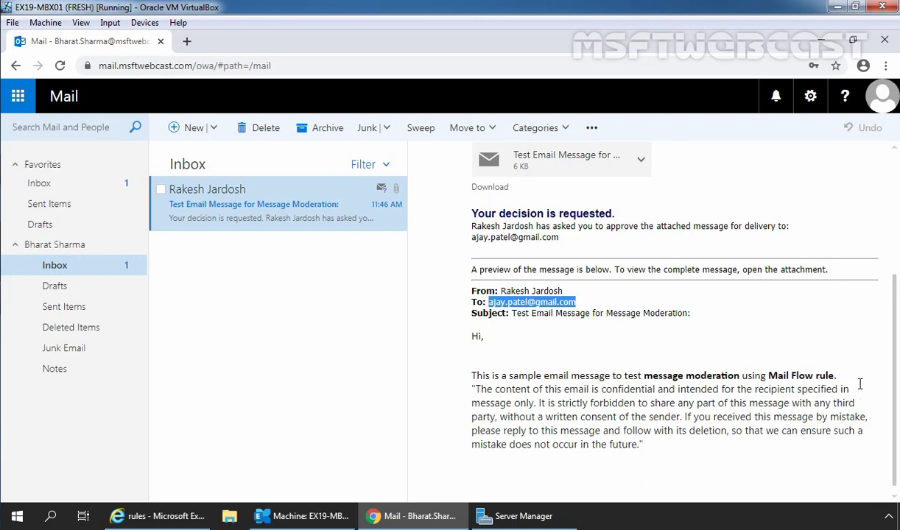
left_click_drag(837, 376, 516, 336)
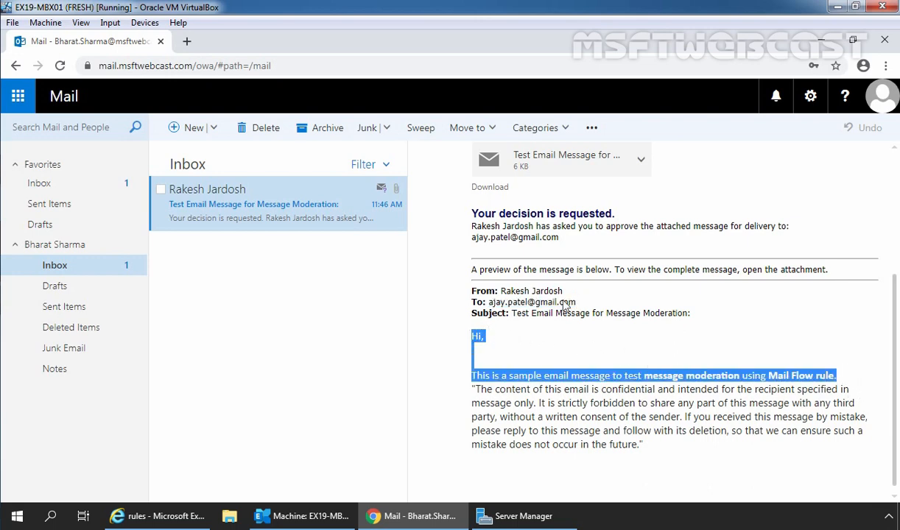
scroll(540, 293, "up", 3)
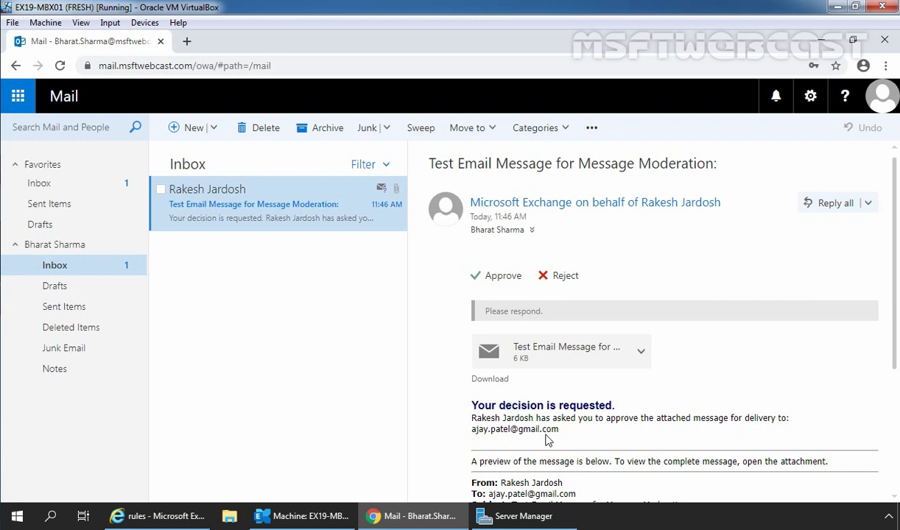
- Reject the held test message and send the response immediately without editing it
left_click(565, 281)
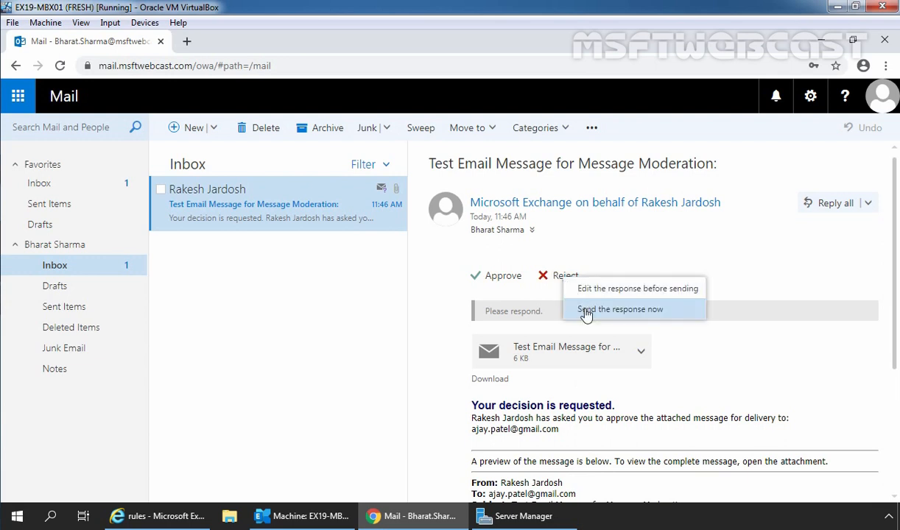
left_click(620, 310)
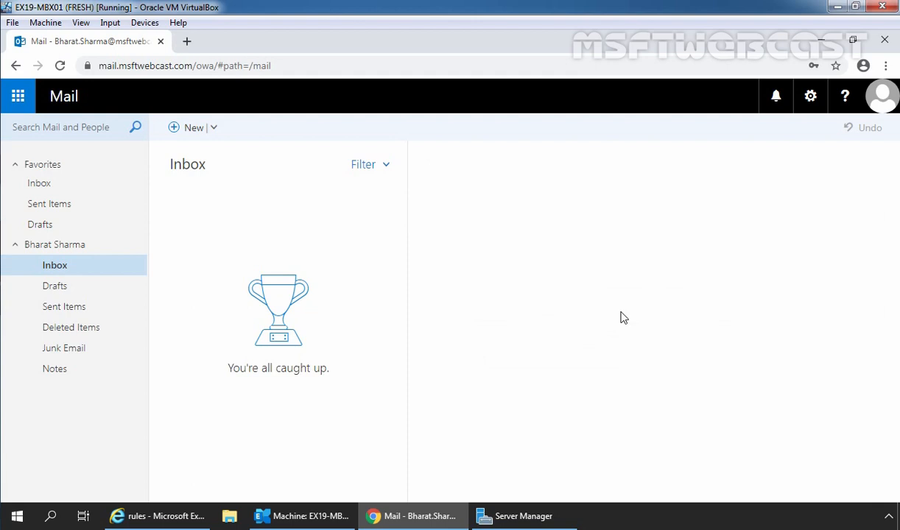
- Sign out of the approver's mailbox and sign back in with the sender's account name and password
left_click(876, 109)
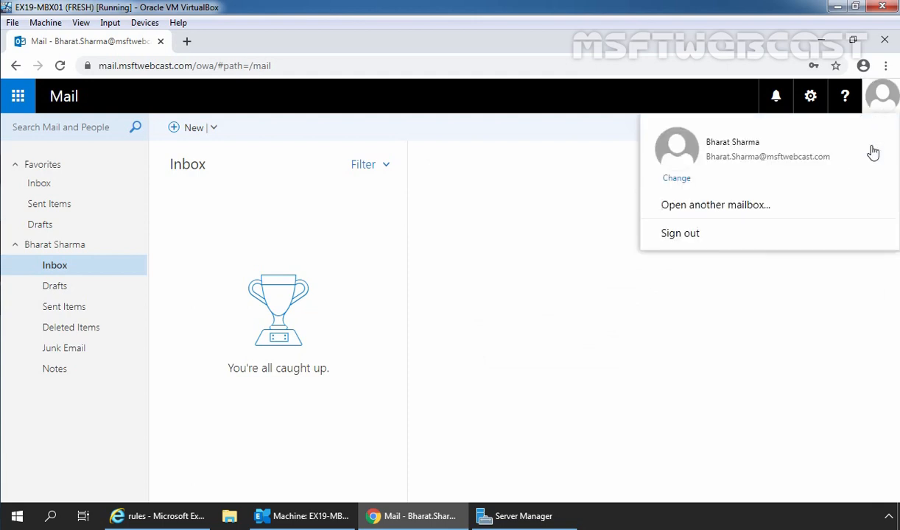
left_click(692, 234)
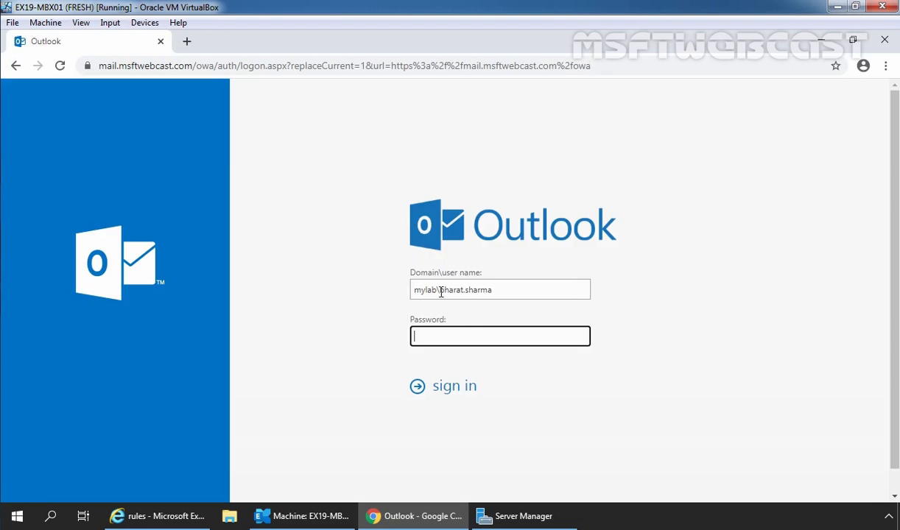
left_click_drag(440, 292, 514, 295)
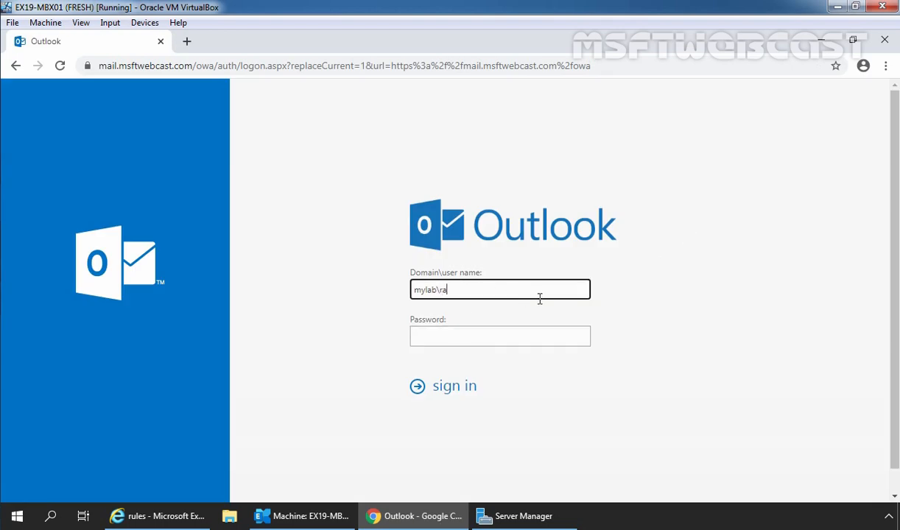
key("Tab")
type("••••")
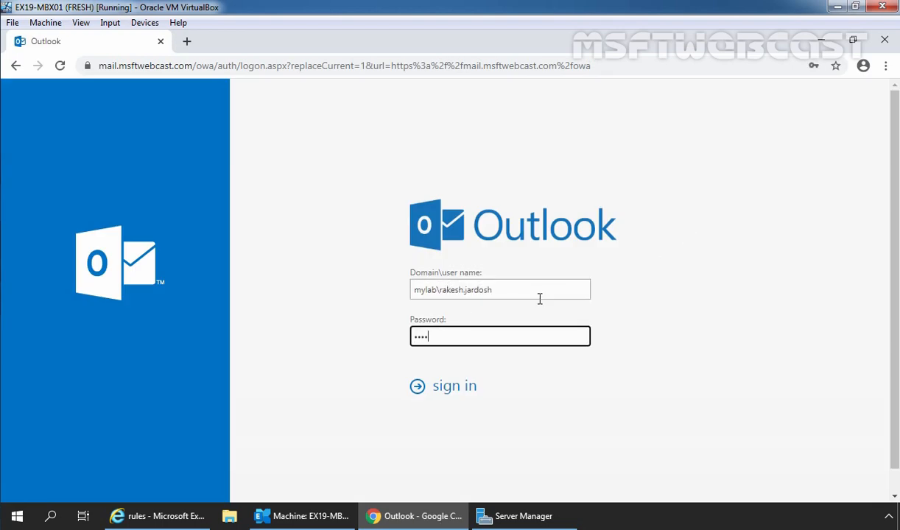
type("••••")
key("Return")
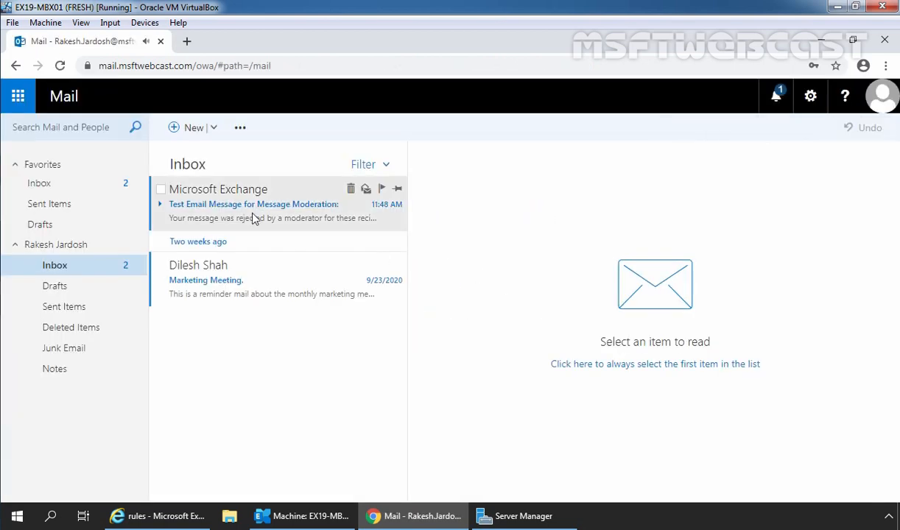
- Open the Microsoft Exchange rejection notice and highlight its 'rejected by a moderator' statement
left_click(254, 219)
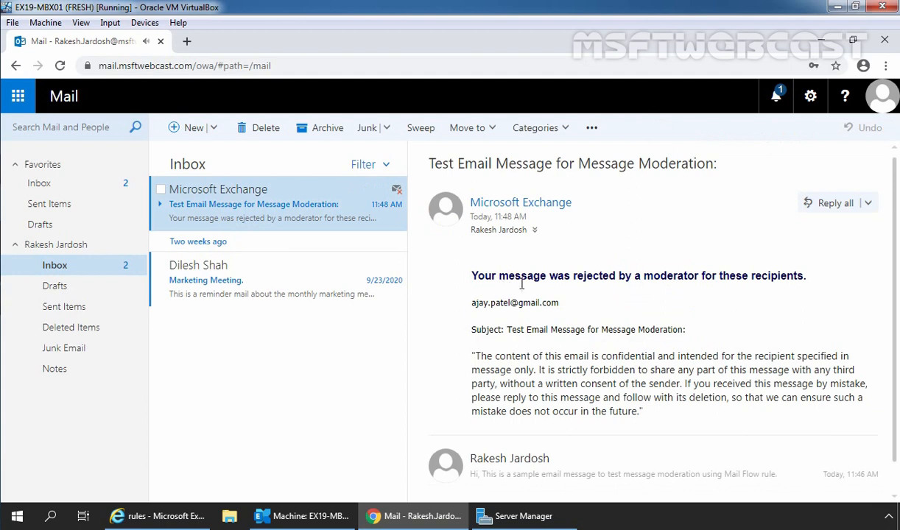
left_click_drag(558, 275, 826, 278)
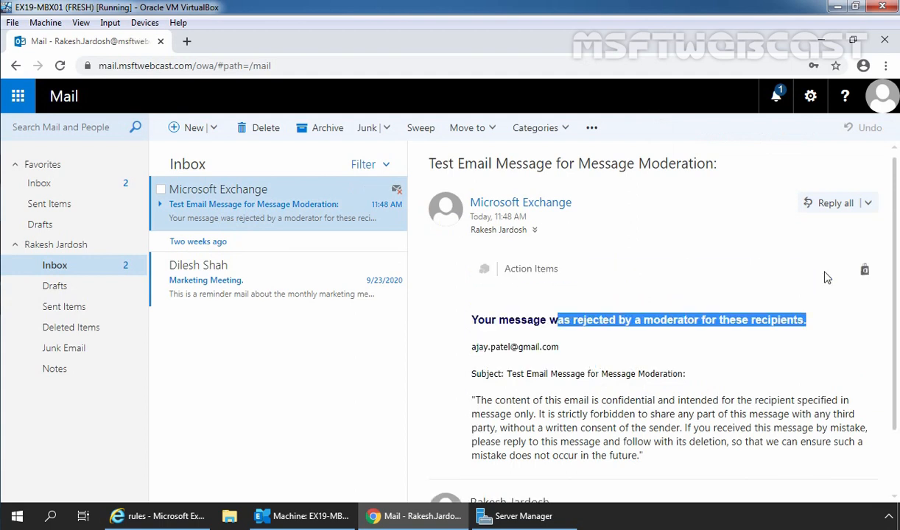